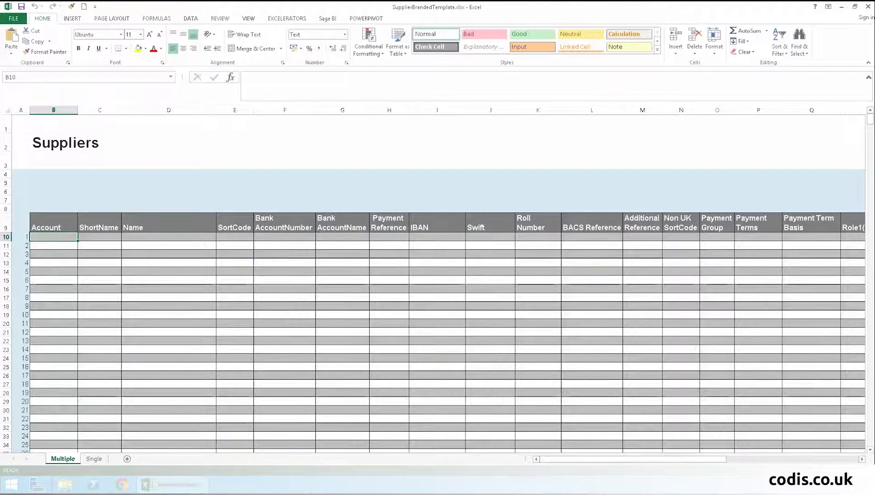
Step: Log in to the Sage200Demo company from the Excelerators tab
click(287, 18)
click(18, 32)
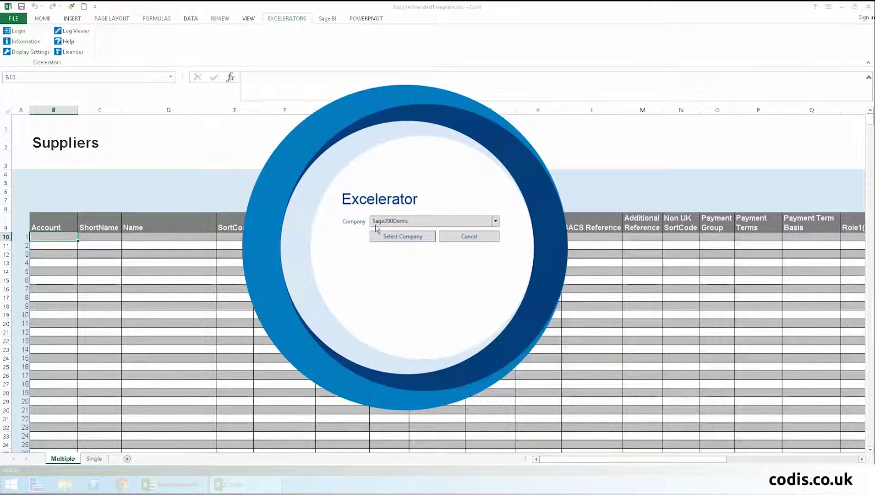
click(383, 236)
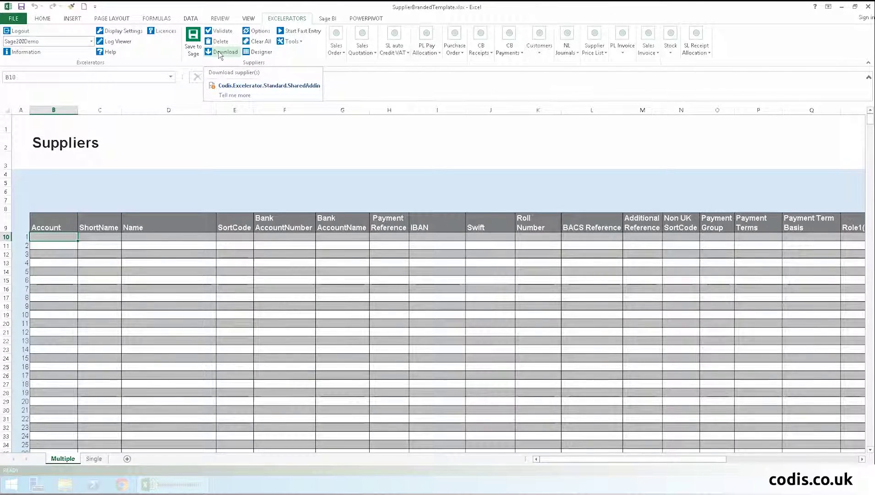
Step: Download suppliers ABC001 and ATL001 into the Suppliers sheet, replacing the existing rows
click(221, 54)
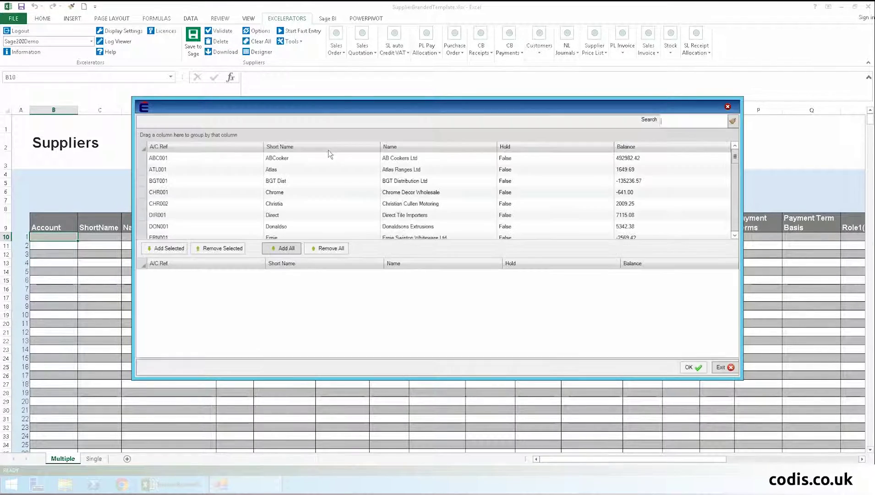
click(671, 121)
text(AB)
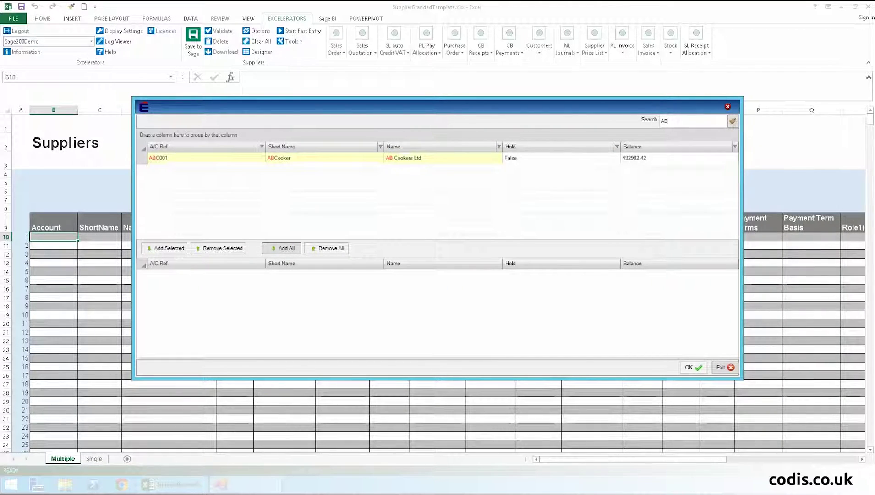
click(216, 160)
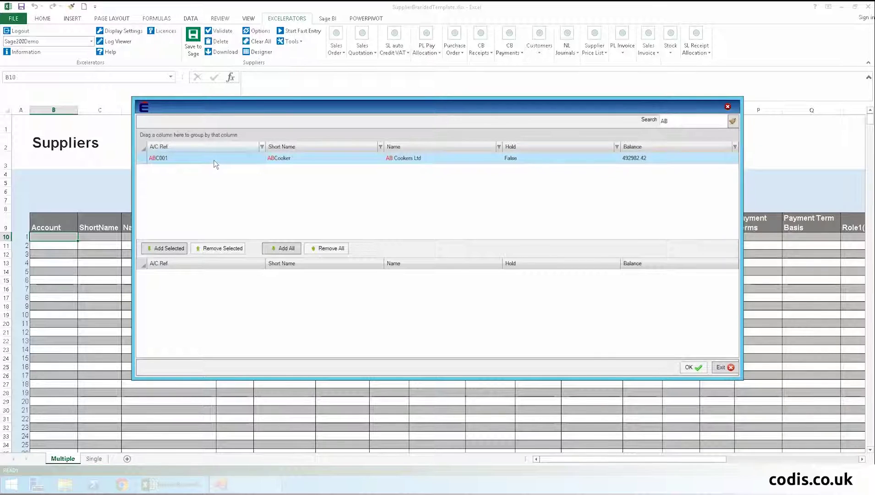
click(176, 248)
drag(683, 121, 654, 128)
text(at)
click(211, 157)
click(166, 248)
click(693, 367)
click(462, 245)
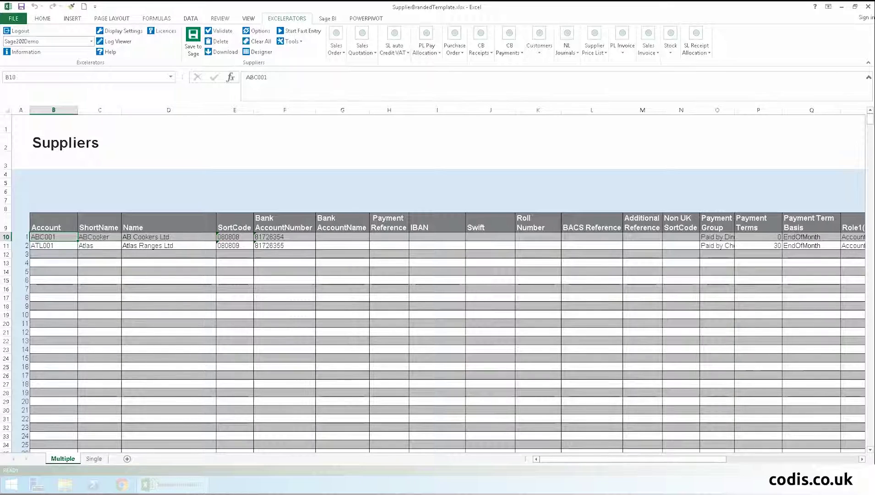
click(235, 236)
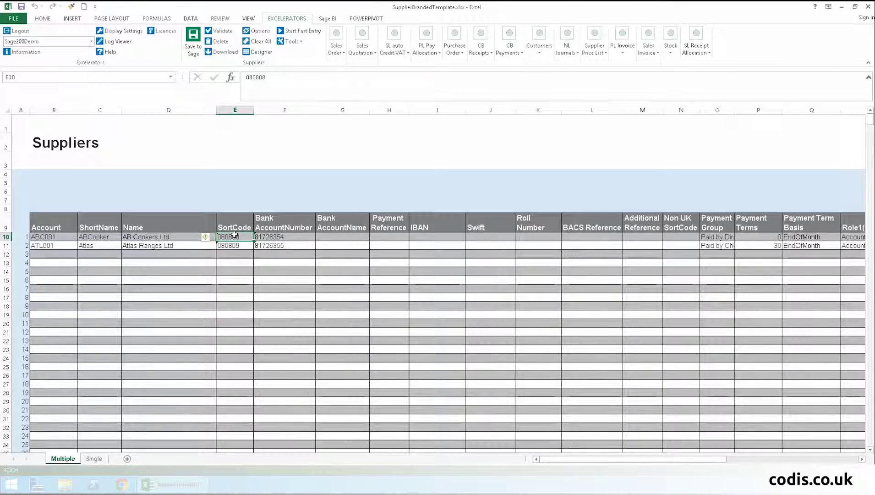
text(779263)
click(290, 237)
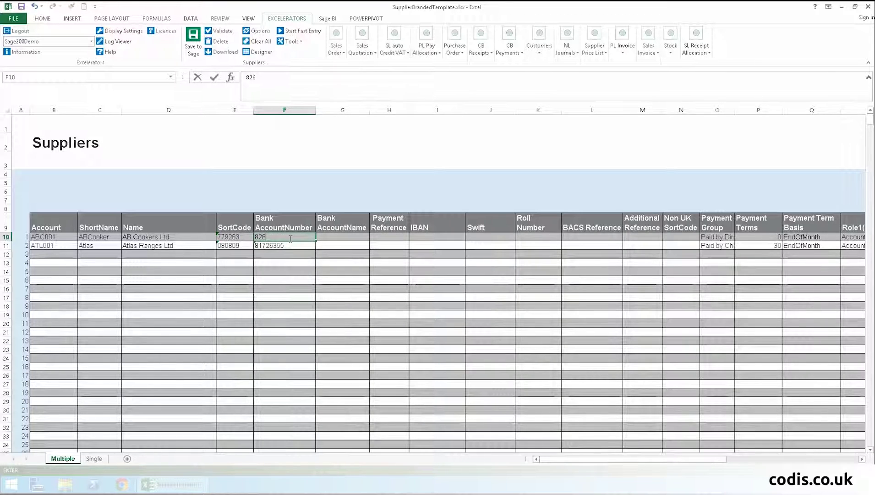
scroll(313, 426, right, 5)
click(476, 246)
key(Tab)
click(734, 247)
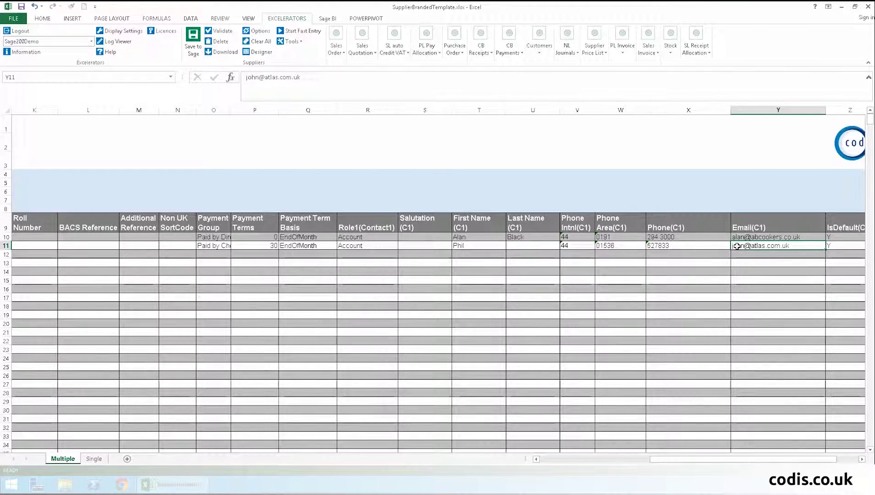
double_click(250, 77)
text(phil)
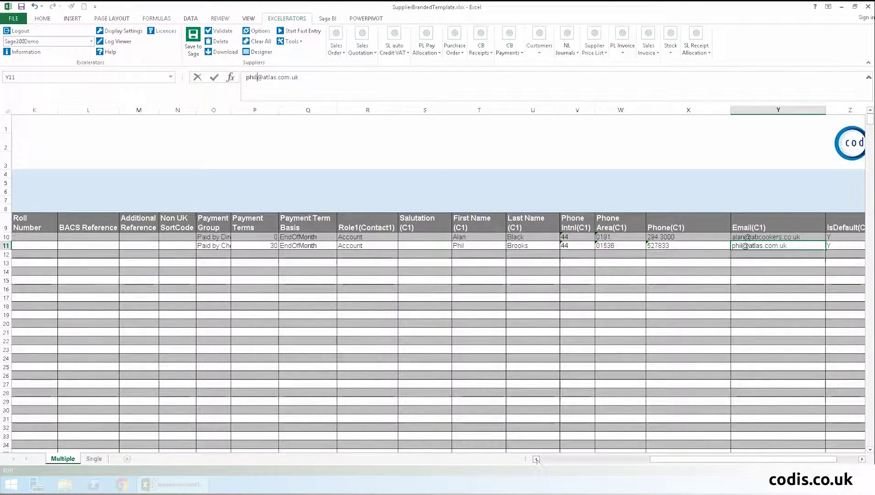
click(536, 459)
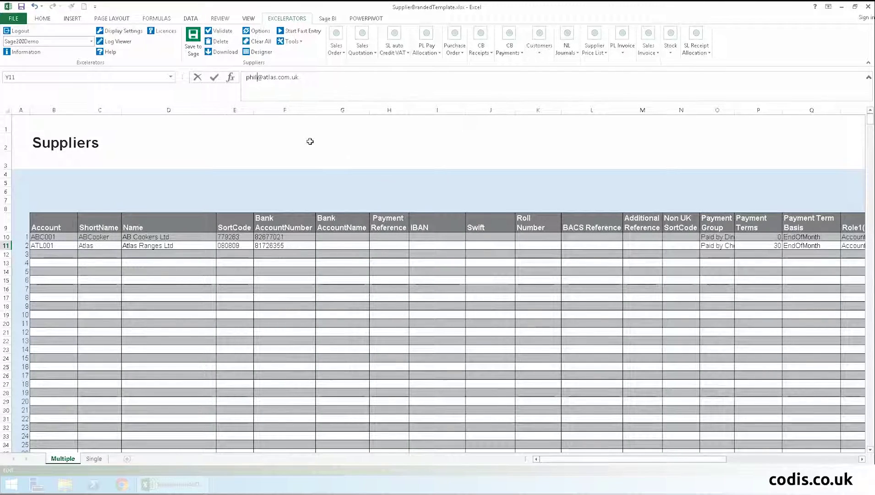
Step: Validate the edited supplier rows with no errors and save them to Sage 200
click(221, 31)
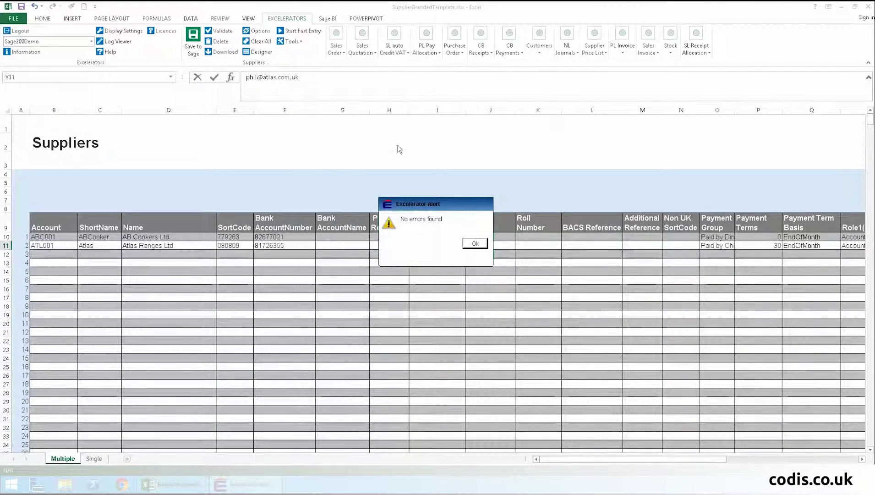
click(472, 246)
click(194, 48)
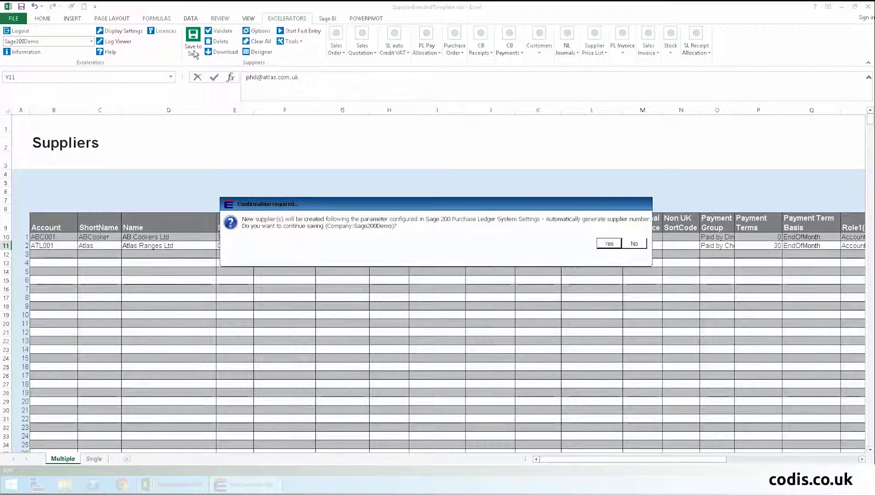
click(609, 244)
click(484, 243)
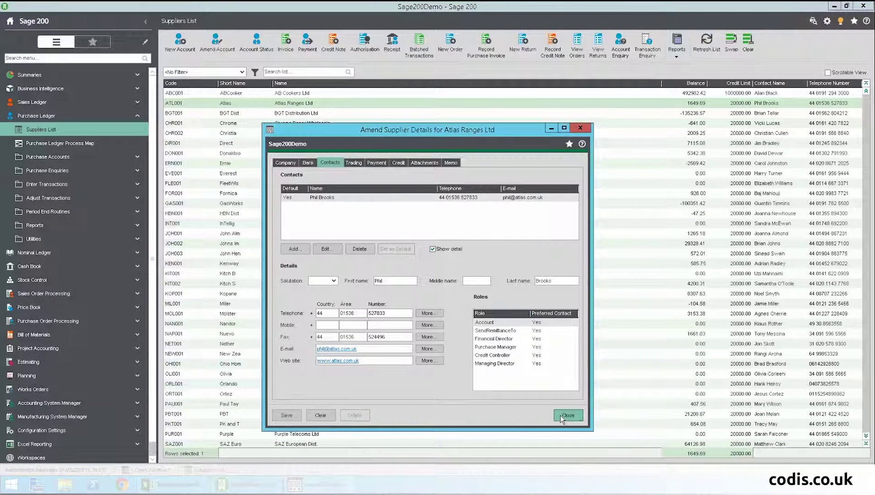
click(561, 415)
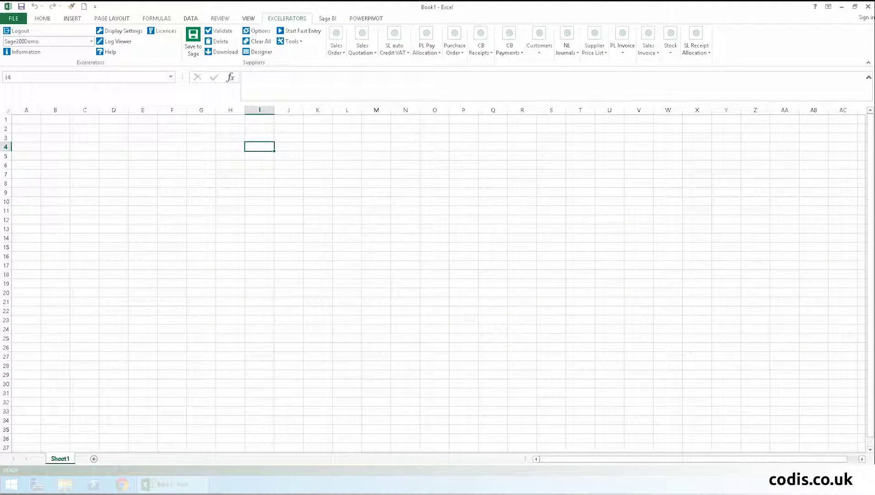
Step: Open the Suppliers Designer with all field groups expanded and range size 300
click(260, 52)
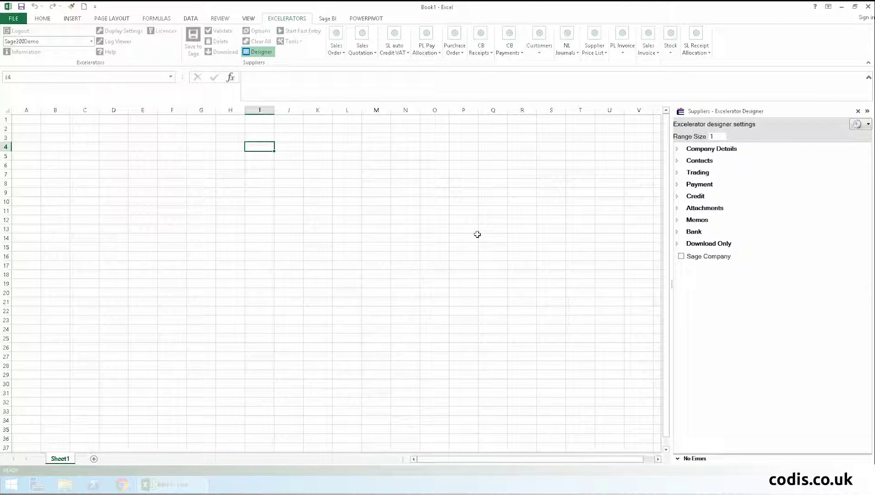
click(678, 243)
click(678, 219)
click(677, 195)
click(678, 172)
click(677, 148)
mouse_move(868, 165)
mouse_down()
mouse_move(873, 315)
mouse_move(869, 188)
mouse_up()
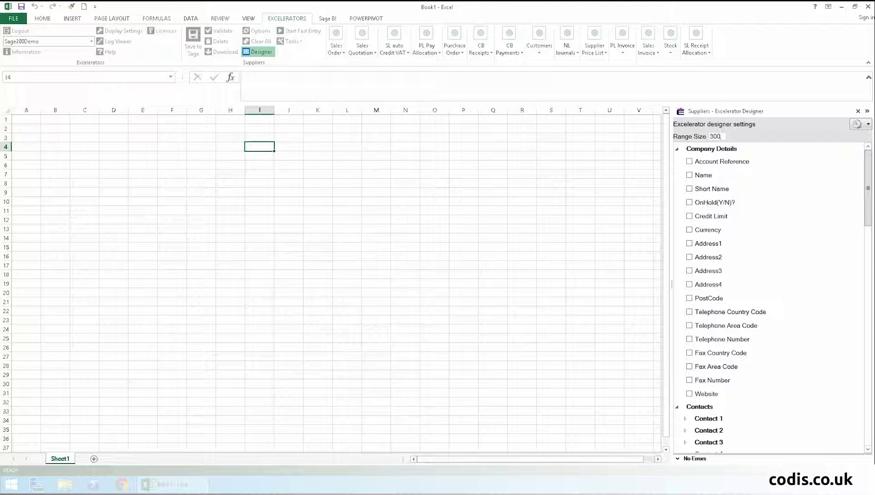
Step: Add AccountReference, Name, contact First/Last Name and Analysis Code 1 and 2 columns
click(689, 162)
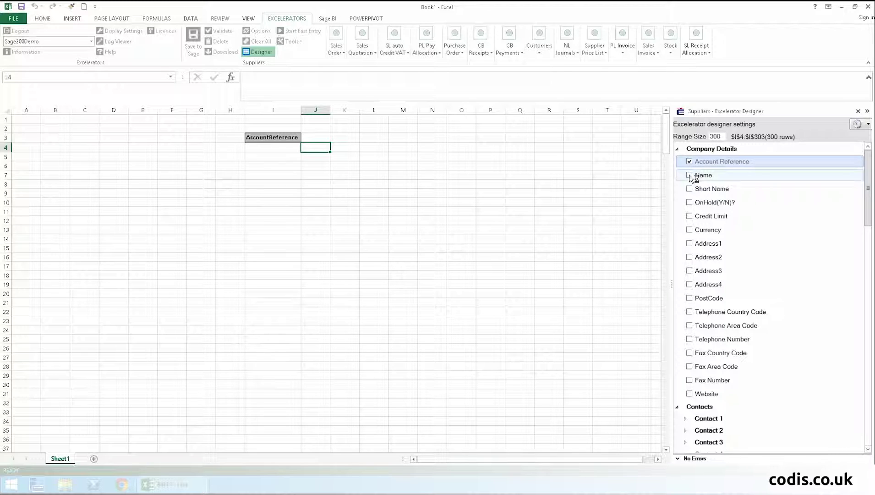
click(690, 176)
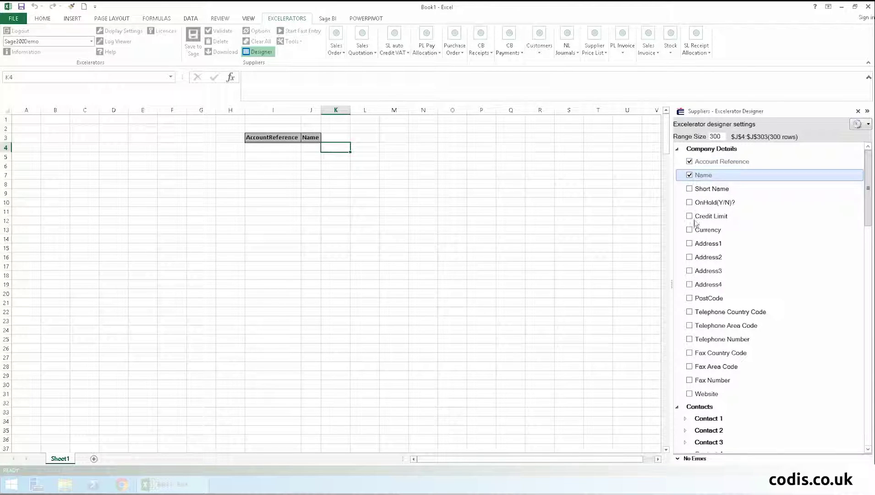
click(685, 419)
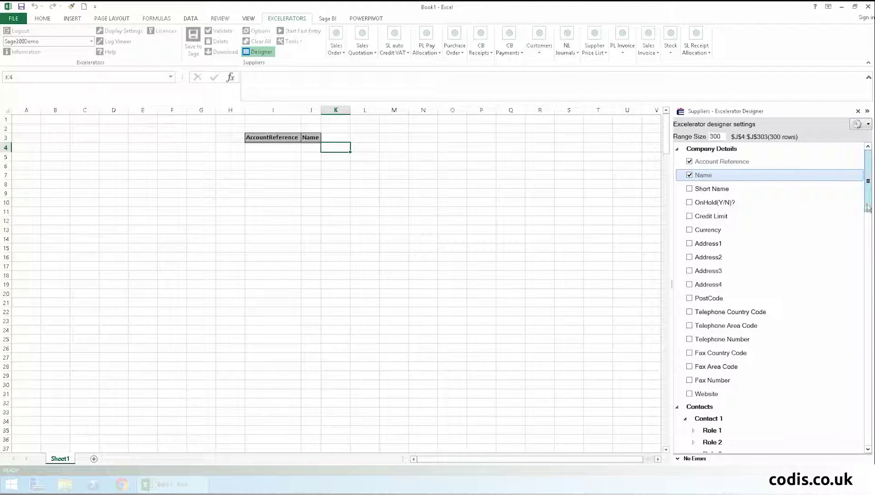
drag(868, 208, 868, 252)
click(697, 275)
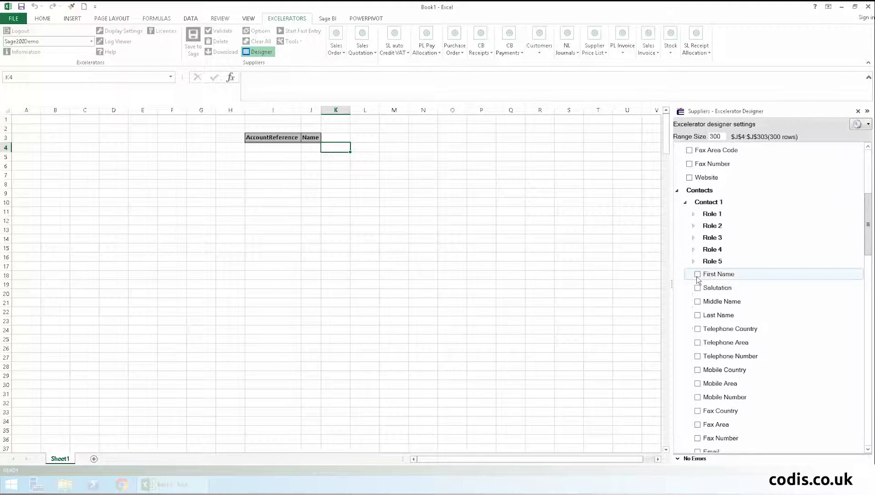
click(698, 314)
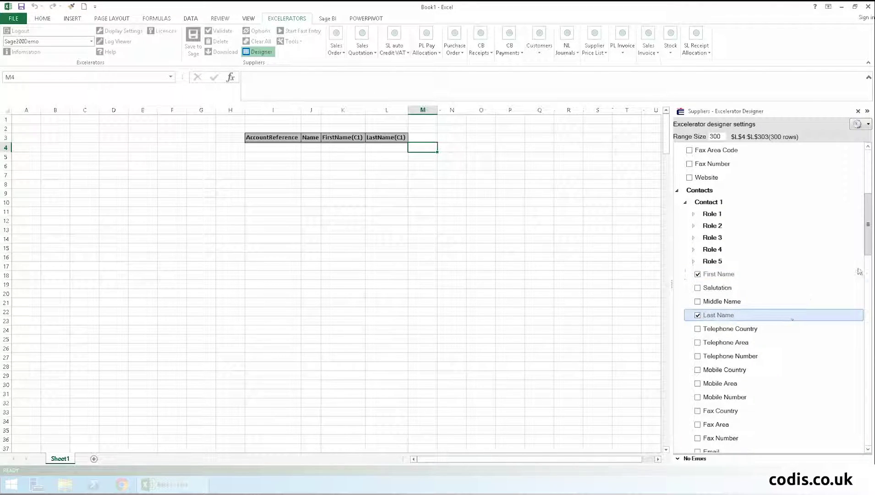
drag(868, 243, 864, 303)
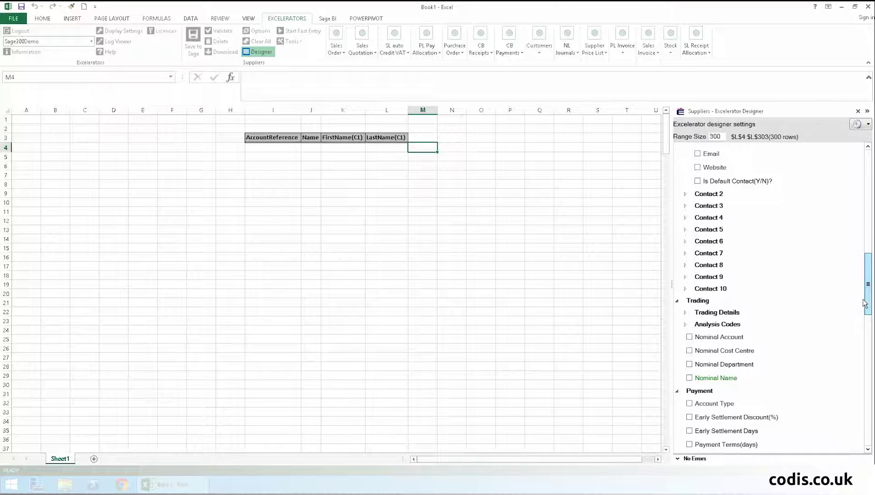
click(686, 324)
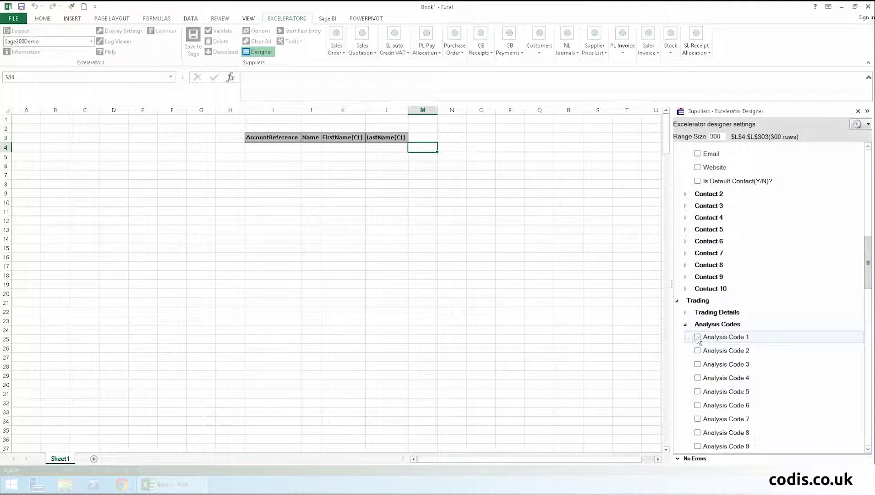
click(697, 338)
click(697, 351)
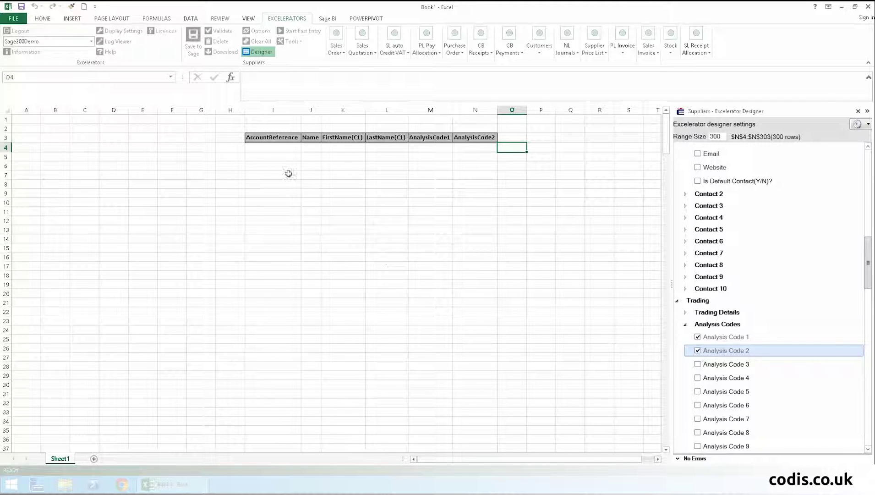
Step: Load all suppliers via Browse Records, autofit the Name column, and select header row I2:N2
right_click(267, 147)
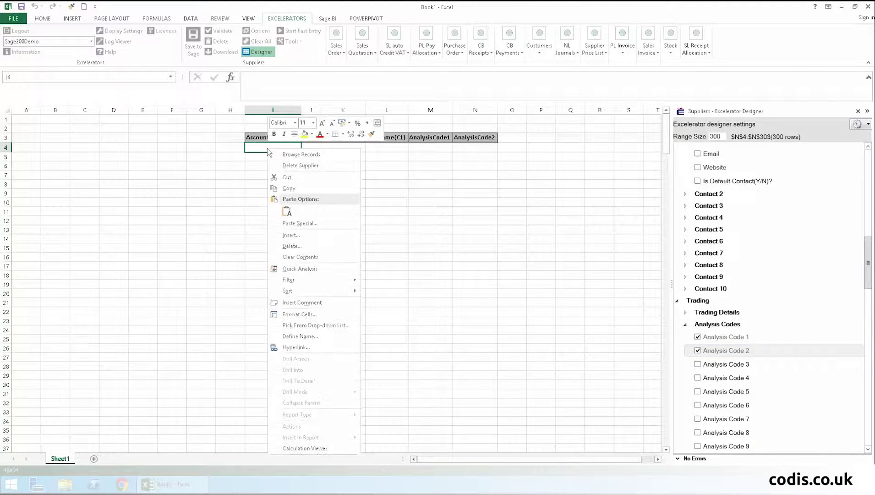
click(289, 155)
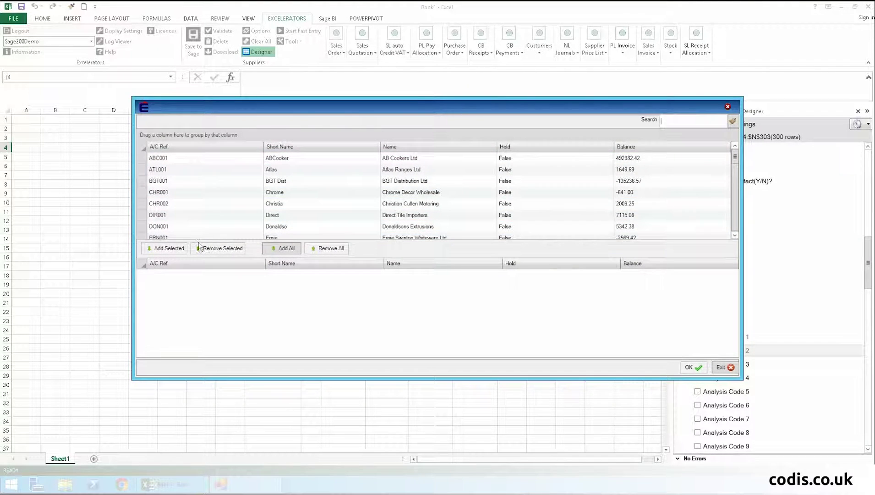
click(264, 251)
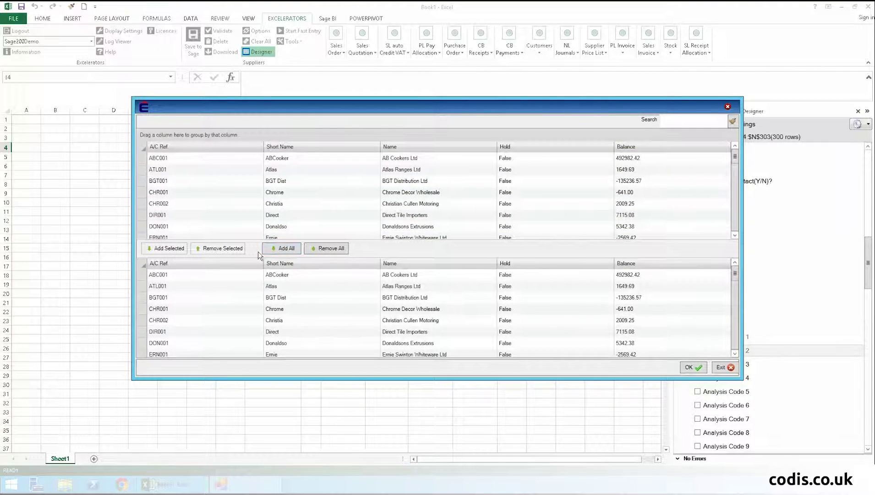
click(687, 367)
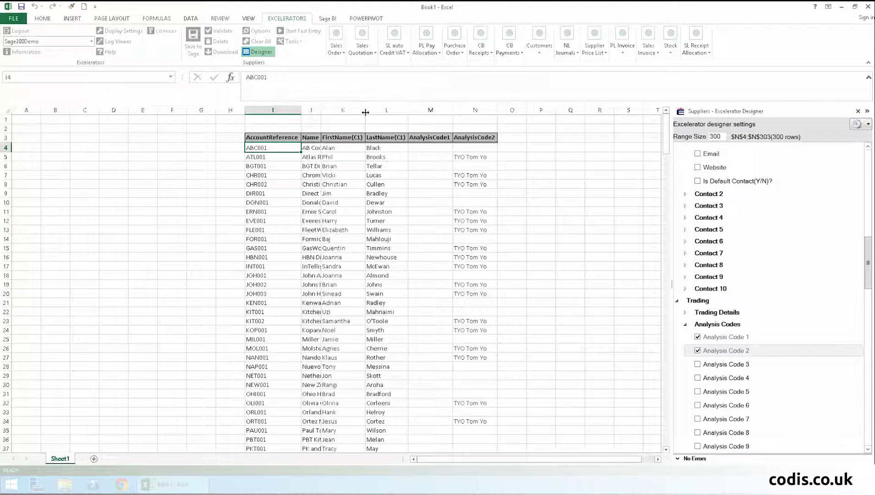
double_click(321, 112)
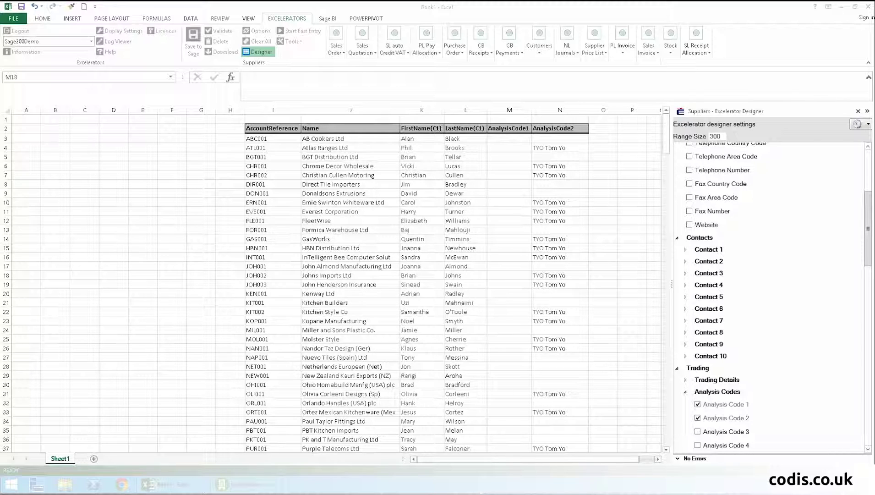
drag(273, 128, 550, 130)
Step: Filter the table so AnalysisCode2 shows only TYO Tom Yo
click(43, 18)
click(780, 46)
click(787, 97)
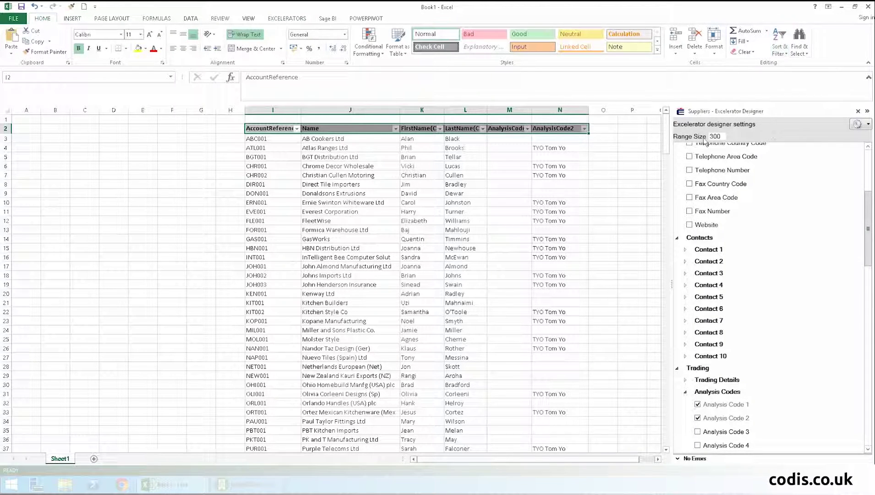
click(567, 138)
click(585, 129)
click(493, 217)
click(494, 225)
click(530, 302)
click(568, 138)
right_click(569, 139)
click(596, 146)
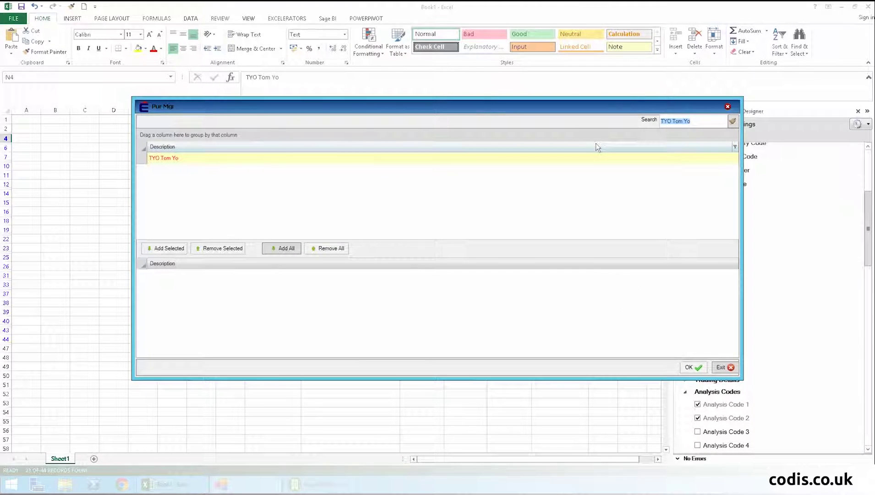
key(BackSpace)
click(194, 158)
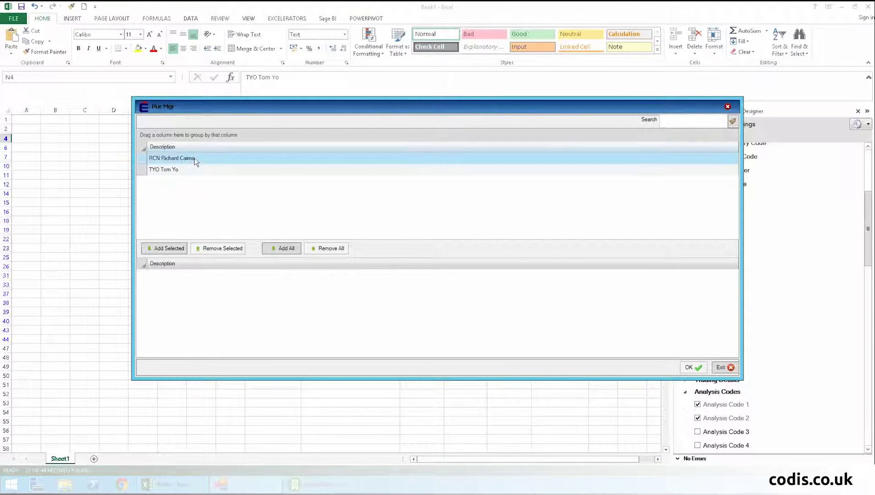
click(171, 248)
click(690, 367)
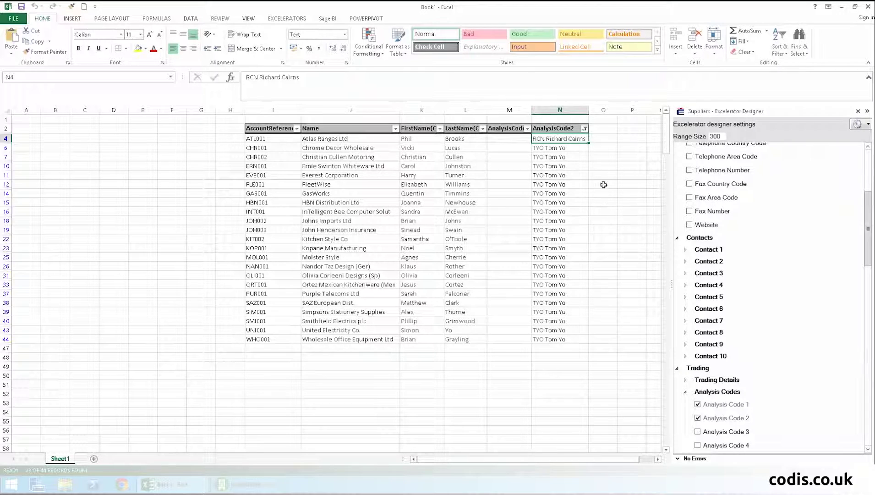
drag(589, 144, 558, 342)
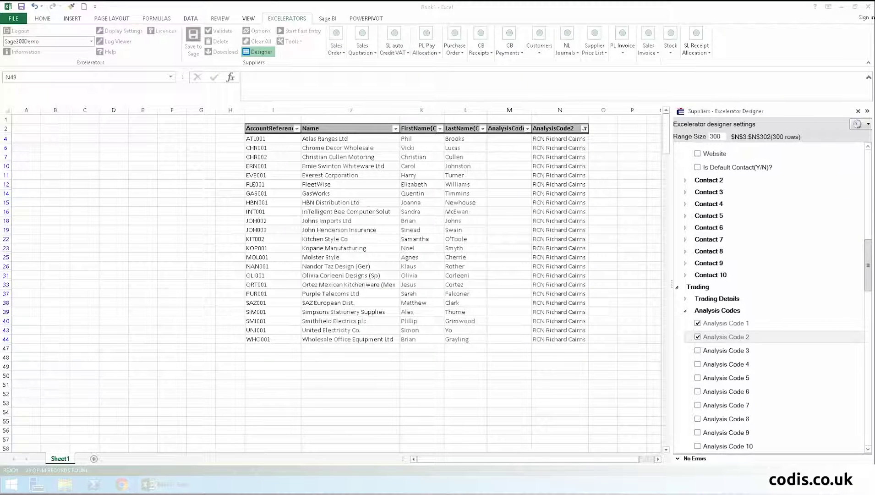
click(259, 53)
click(193, 44)
click(607, 245)
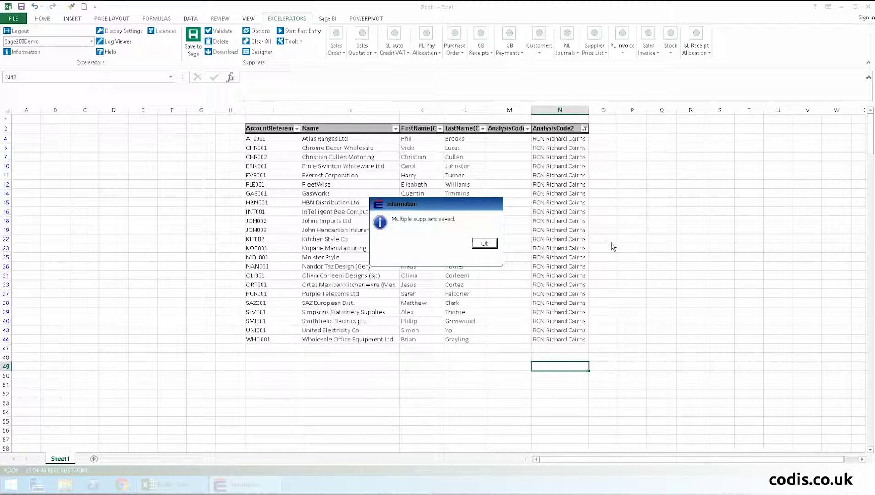
click(487, 243)
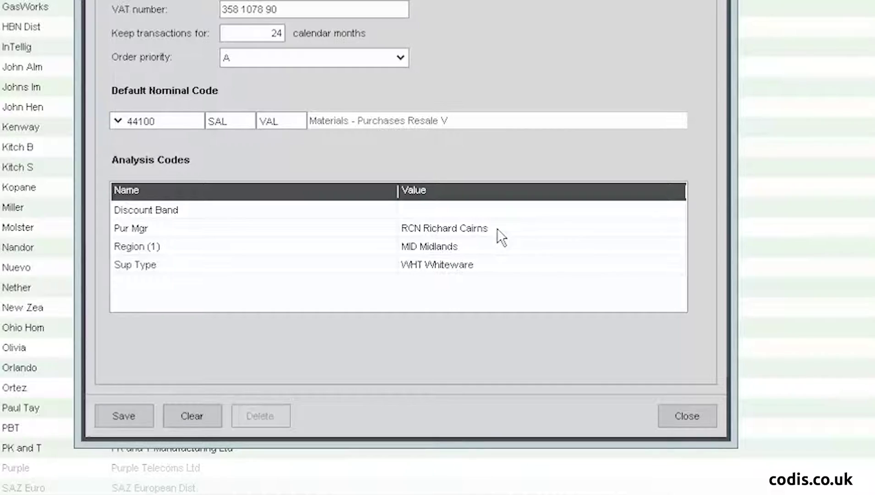
Step: Close the verified supplier record to return to the Suppliers List
click(687, 416)
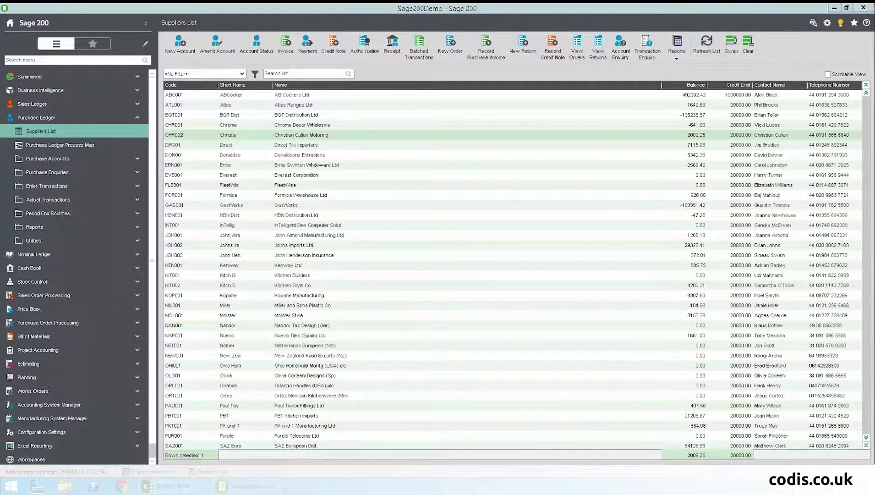